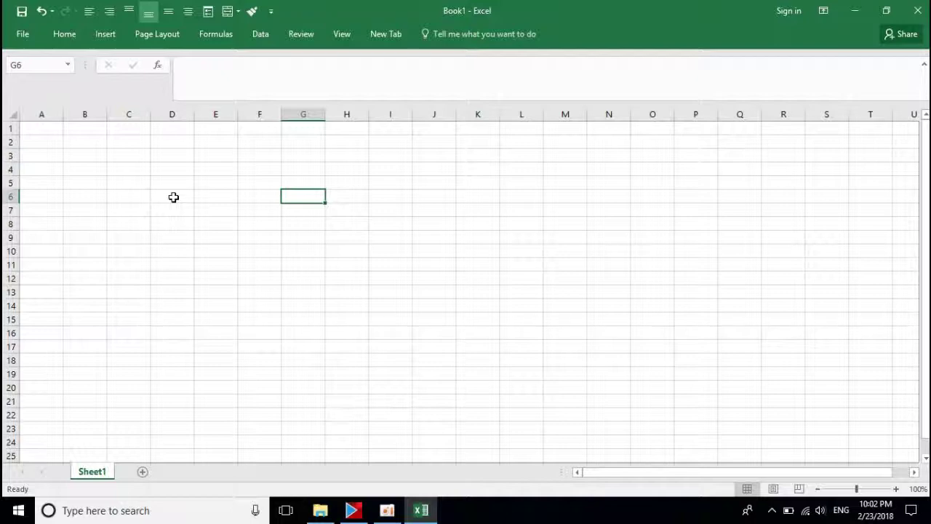
Step: Enter 1, 2 and 3 into cells D5, D6 and D7
click(177, 182)
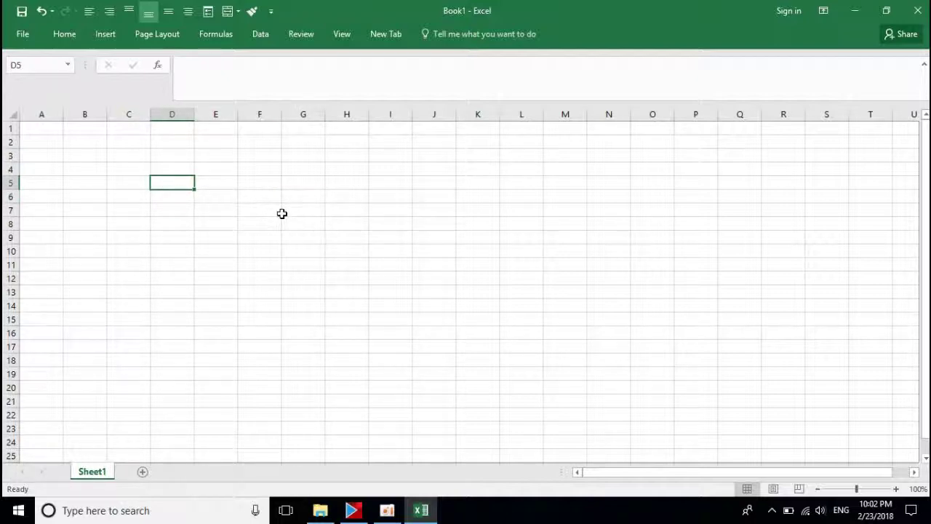
text(1)
key(Return)
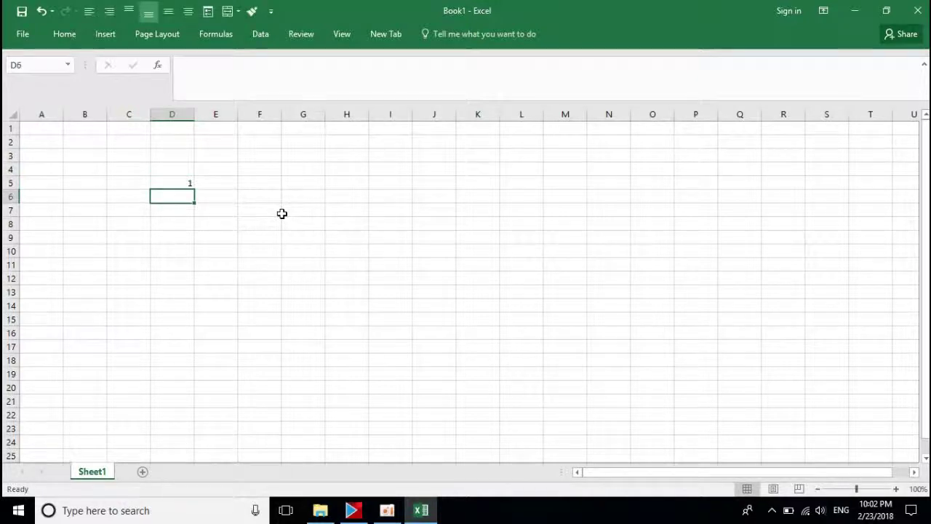
text(2)
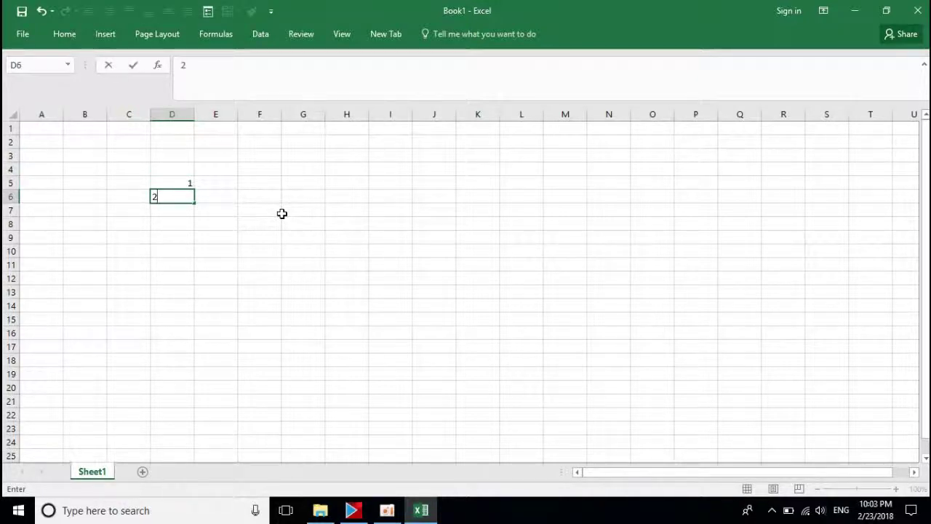
key(Return)
text(3)
key(Return)
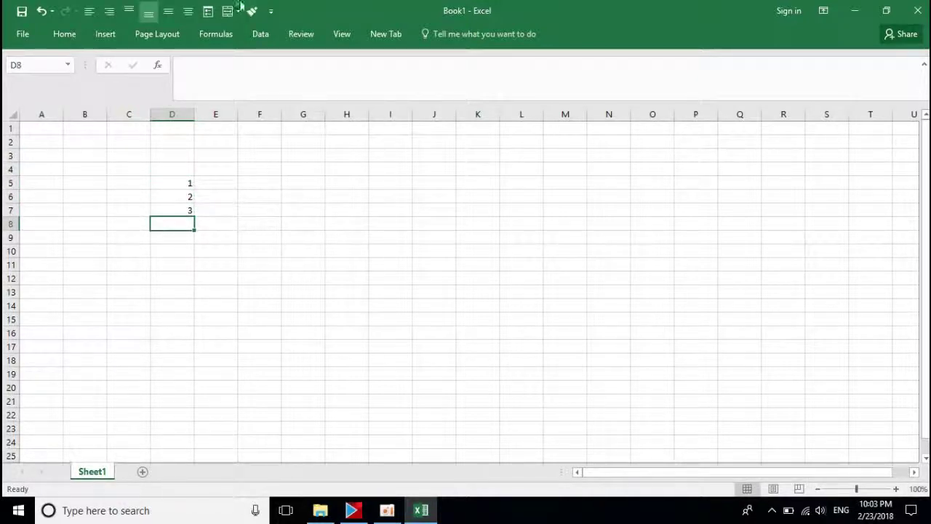
Step: Fill the series down from D5:D7 to D19 so it runs 1 to 15
drag(179, 185, 186, 219)
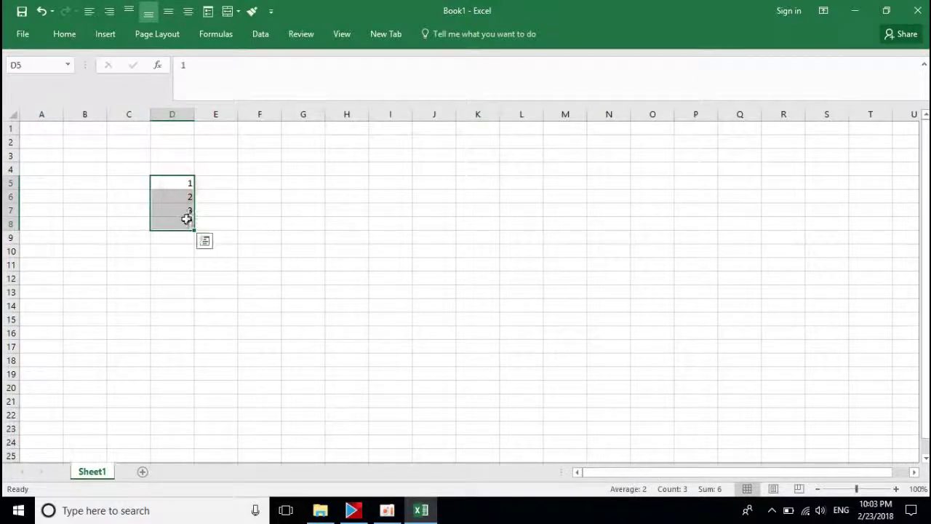
drag(180, 183, 195, 376)
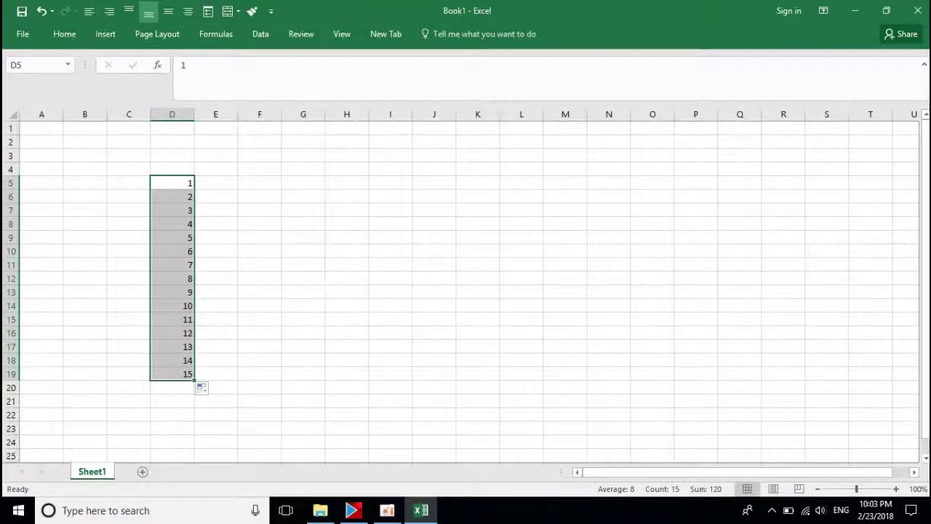
click(260, 194)
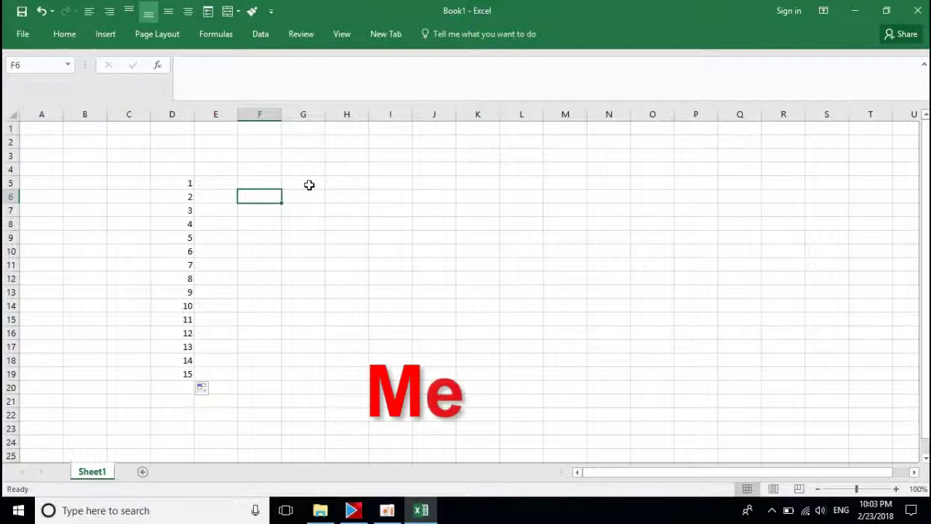
Step: Merge G5:G6, G7:G9 and G10:G11 into single cells
drag(310, 185, 307, 194)
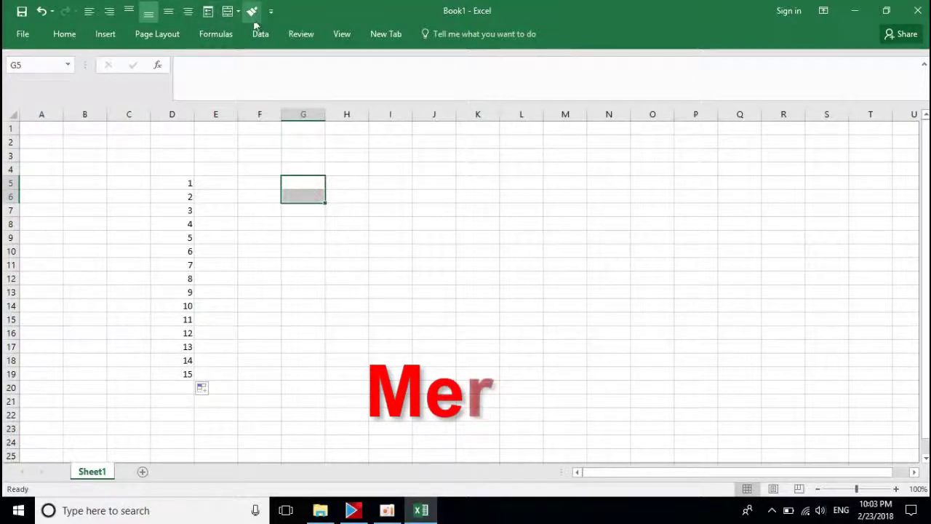
click(228, 10)
click(310, 213)
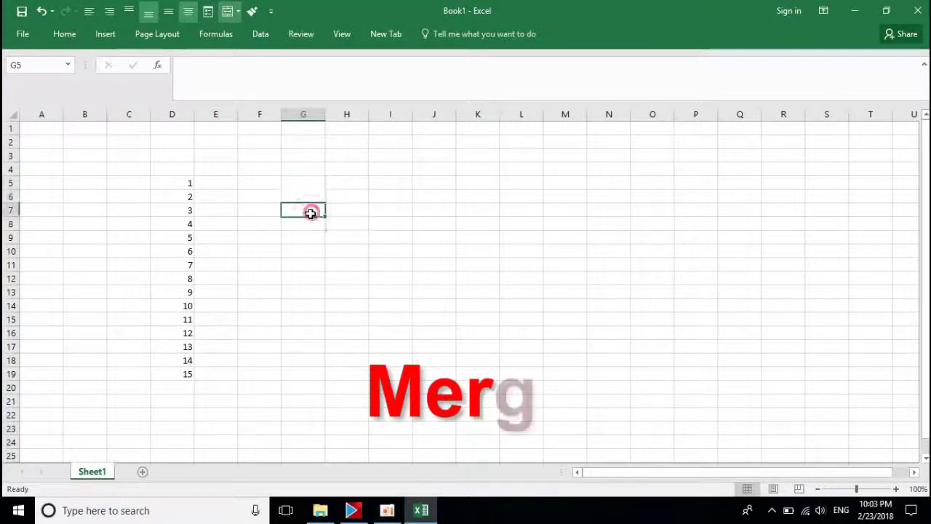
drag(310, 213, 310, 235)
click(228, 11)
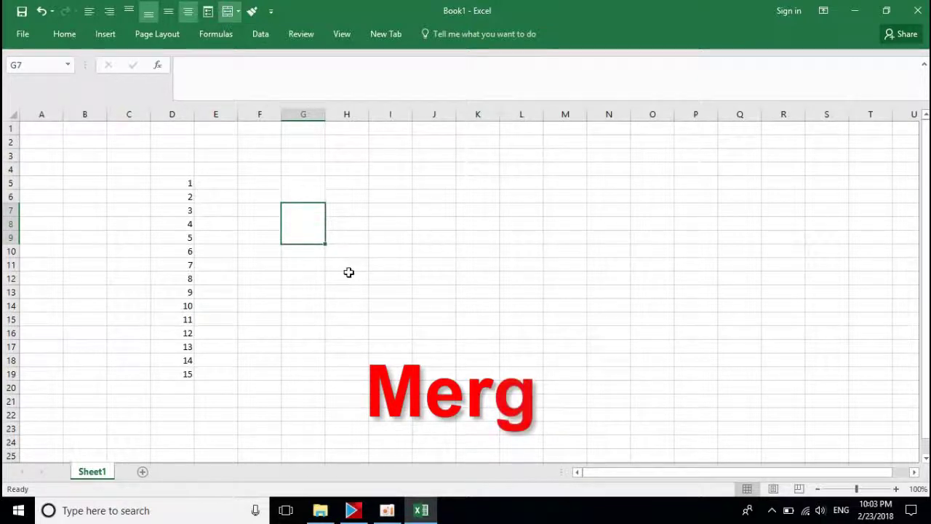
drag(314, 253, 311, 265)
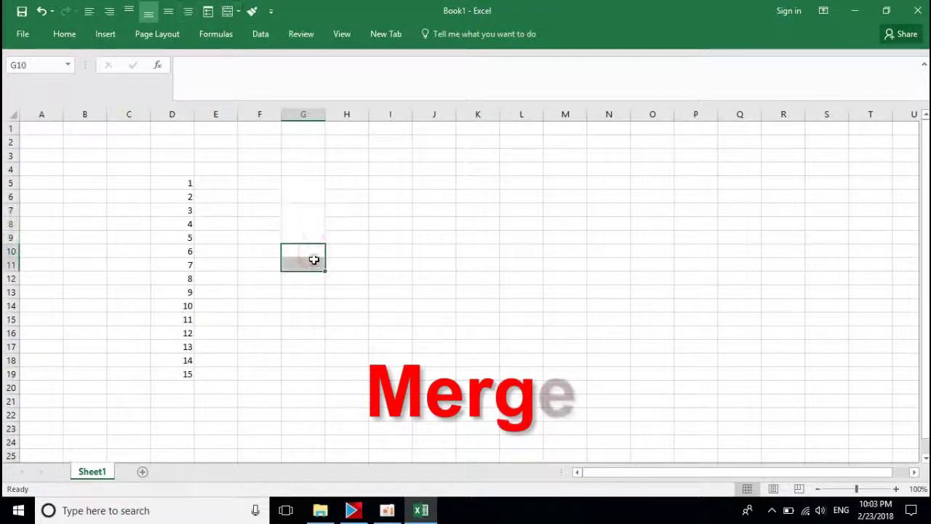
click(224, 15)
Step: Merge G13:G14 and G16:G17, then select the first merged cell G5:G6
drag(318, 289, 314, 301)
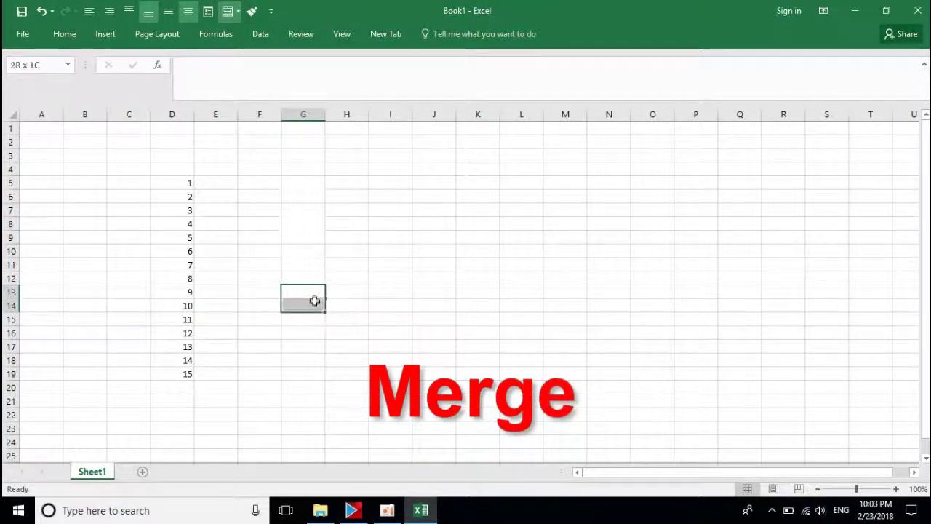
click(224, 15)
click(309, 335)
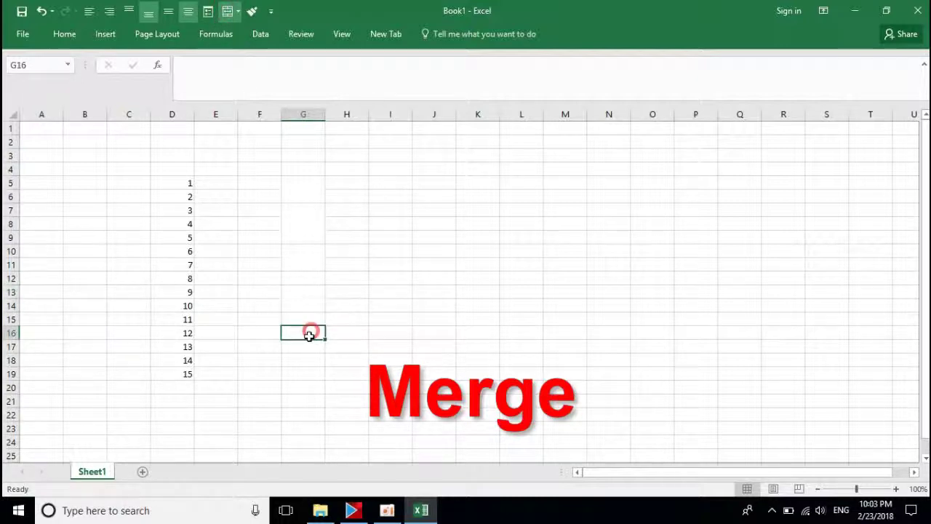
drag(309, 334, 309, 347)
click(225, 15)
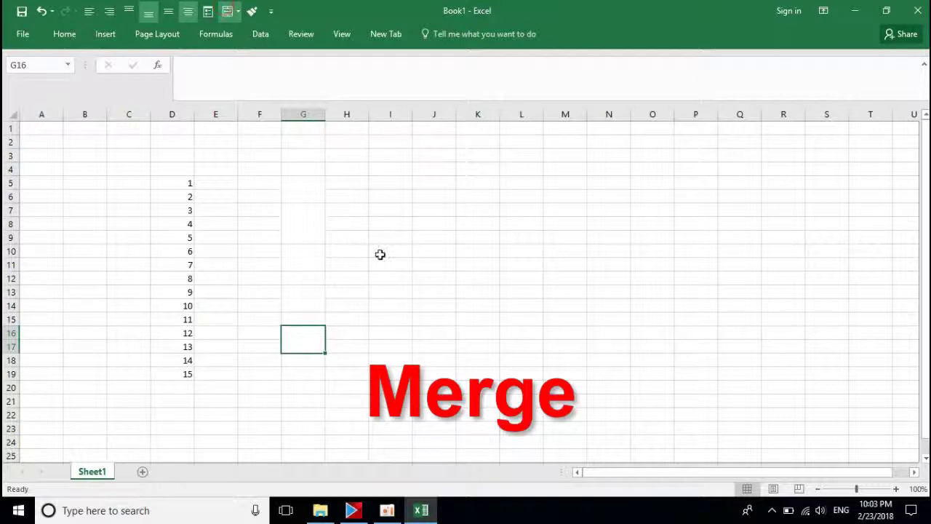
drag(306, 184, 305, 197)
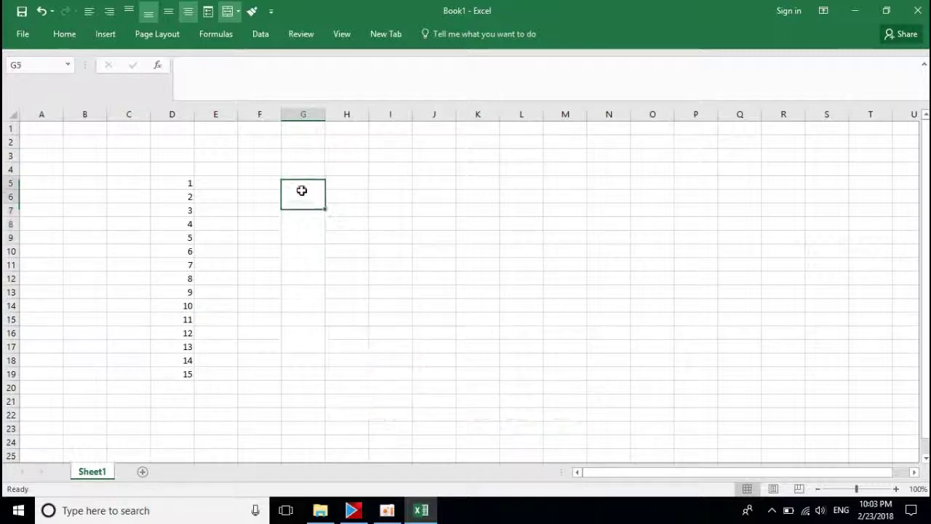
Step: Enter 1, 2, 3 in the first three merged G cells and attempt filling down column G
text(1)
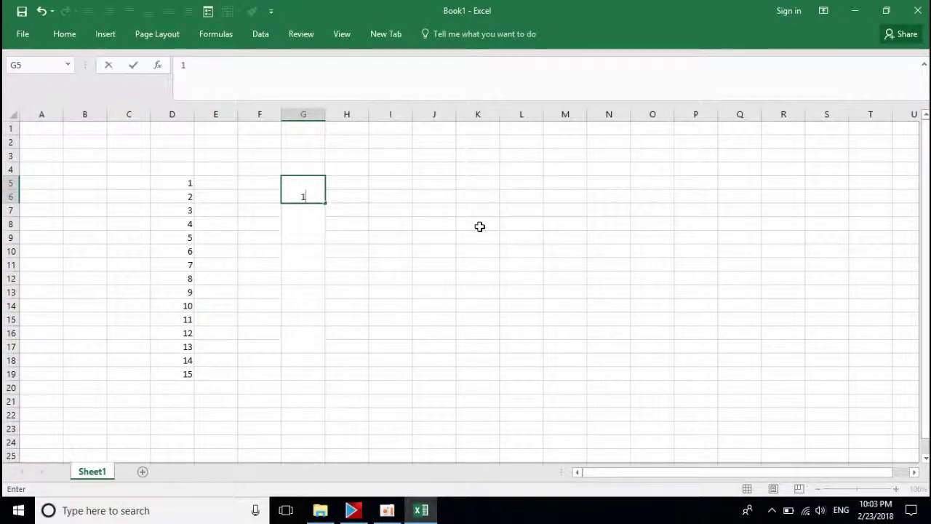
key(Return)
text(2)
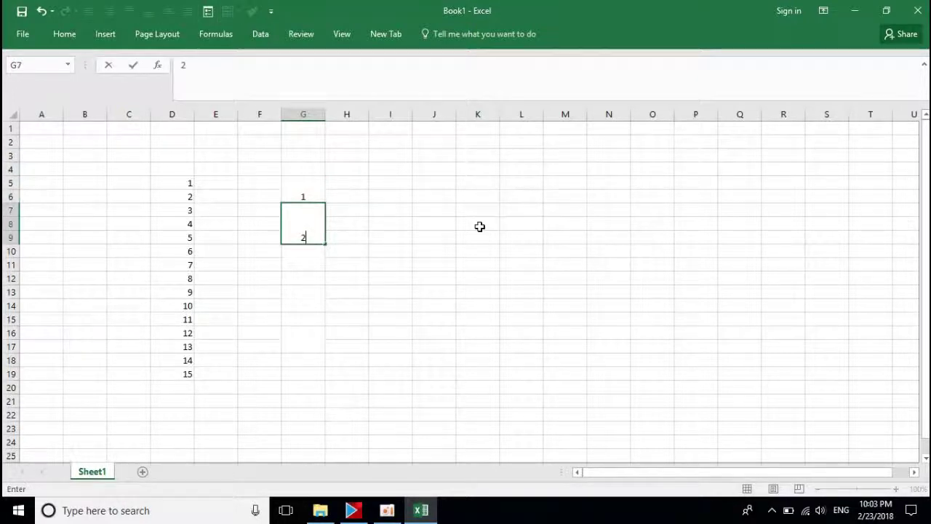
key(Return)
text(3)
key(Return)
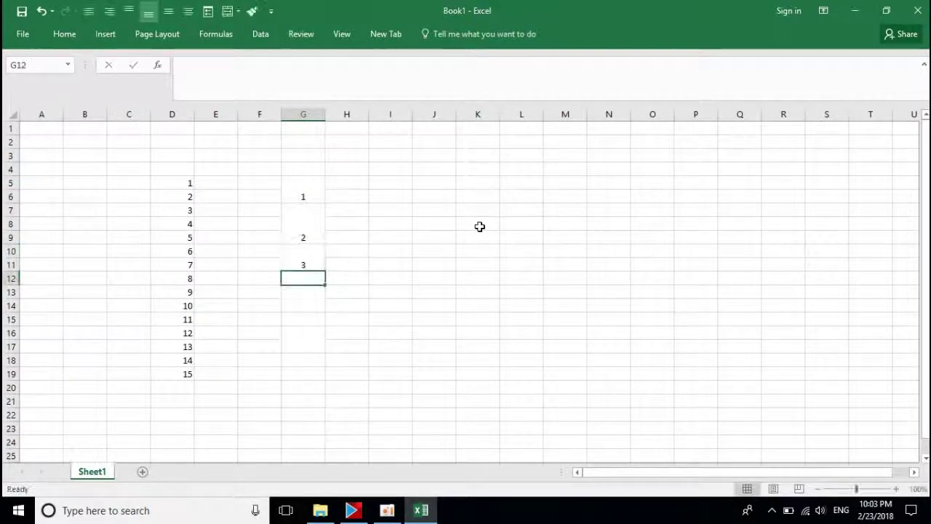
drag(311, 189, 329, 385)
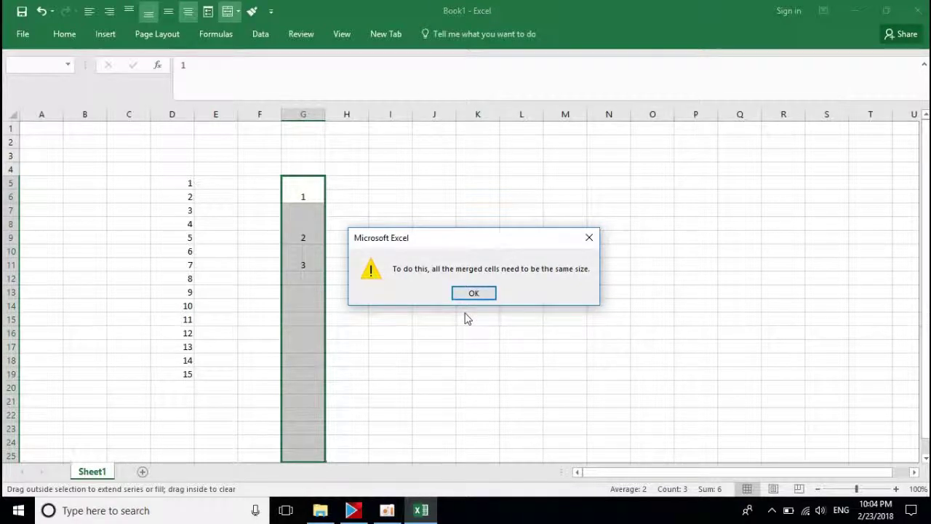
click(473, 293)
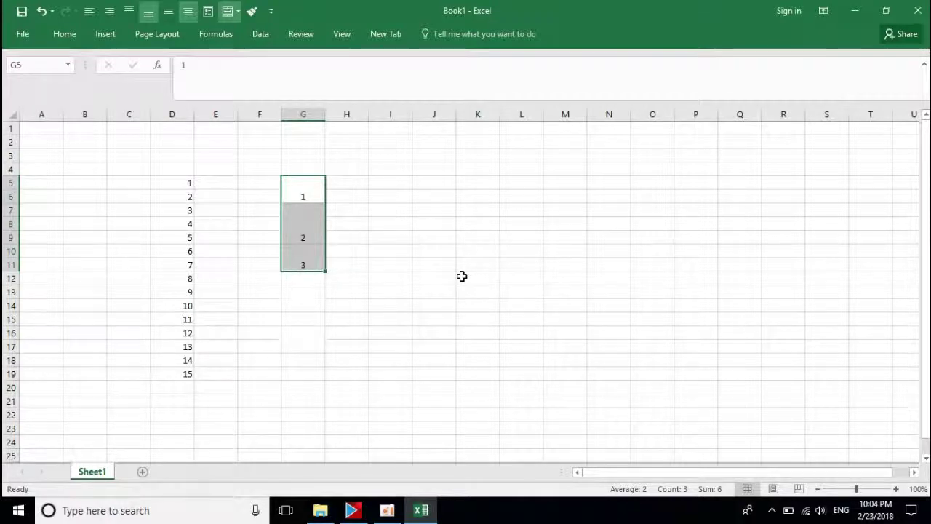
click(380, 232)
drag(309, 194, 311, 275)
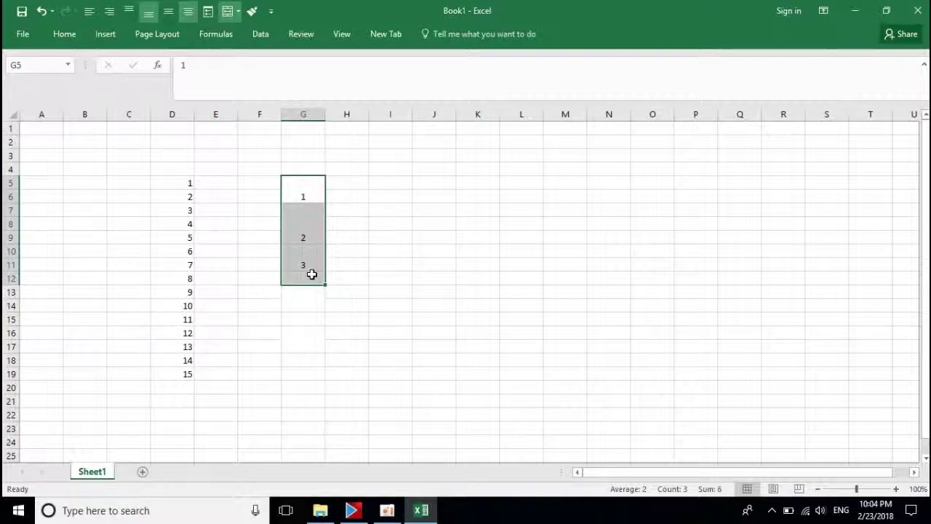
key(Delete)
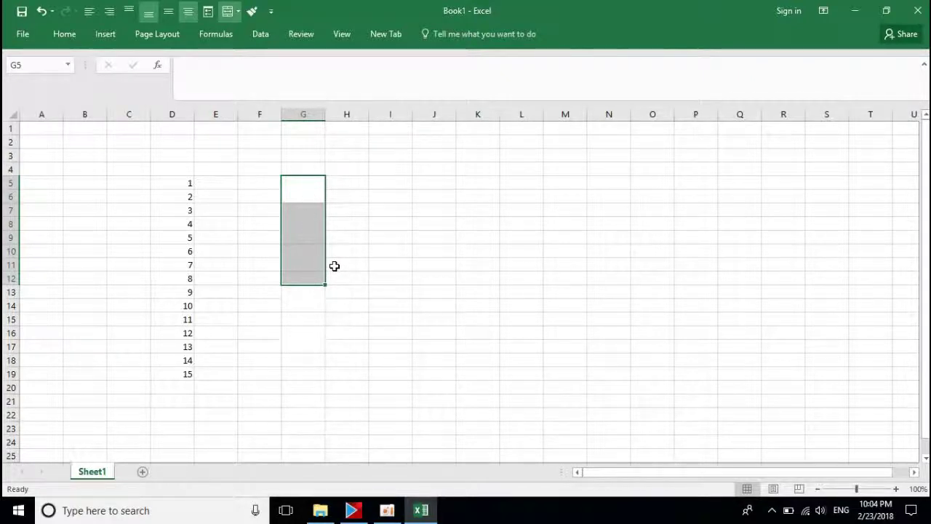
click(410, 239)
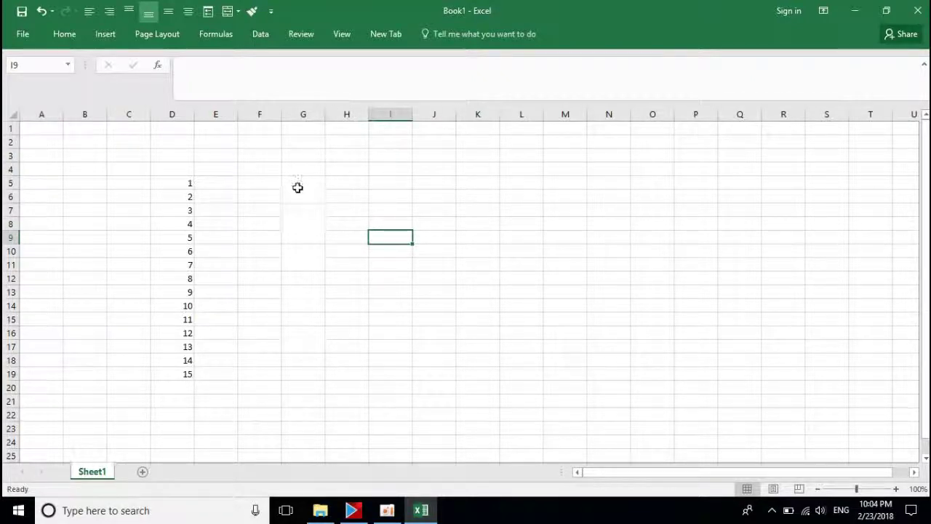
drag(301, 180, 288, 396)
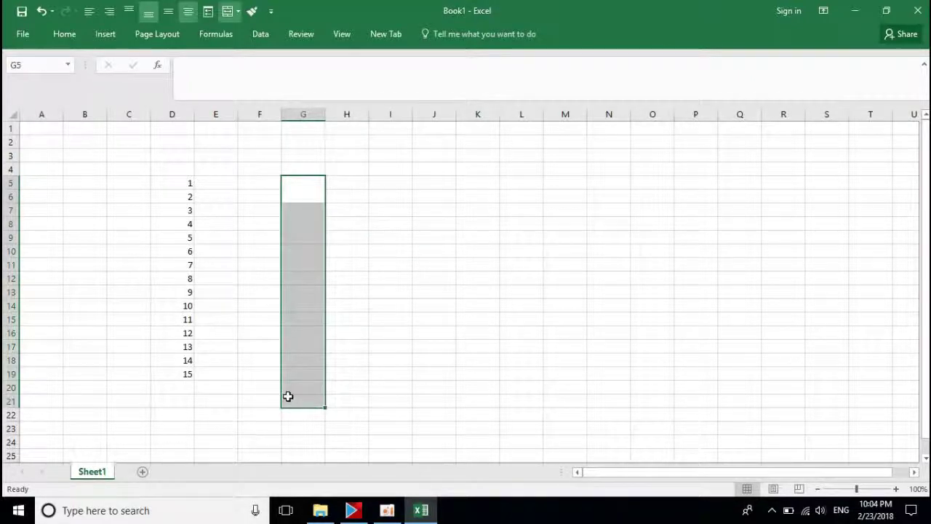
Step: Enter =max(g$4:g4)+1 into all selected merged cells of G5:G21 with Ctrl+Enter
click(229, 73)
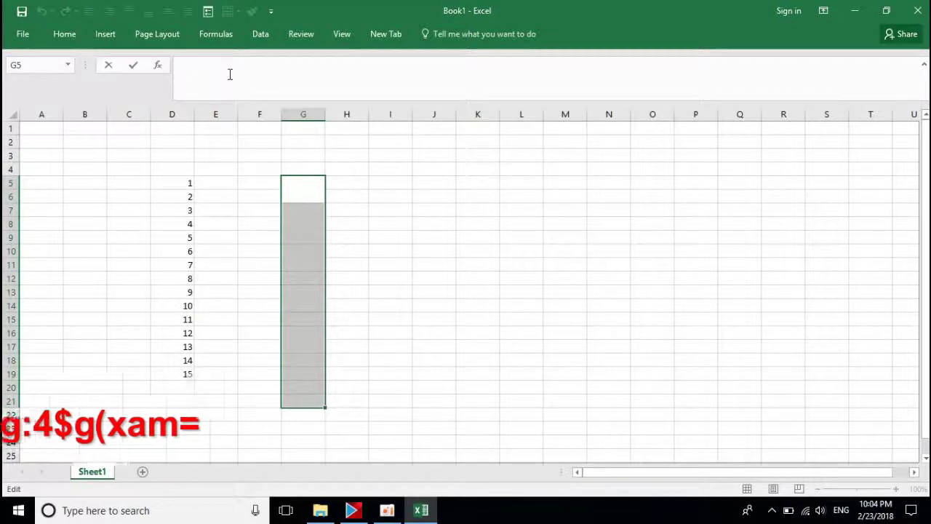
text(=)
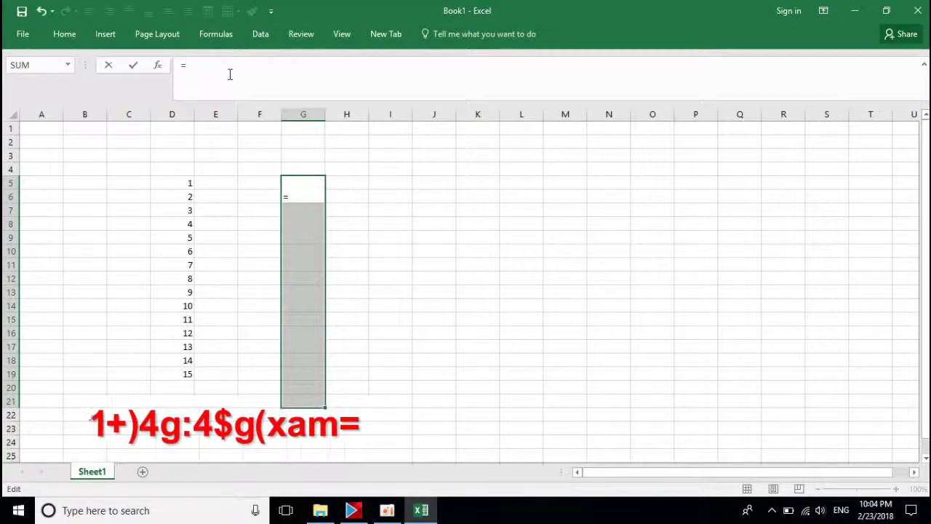
text(max)
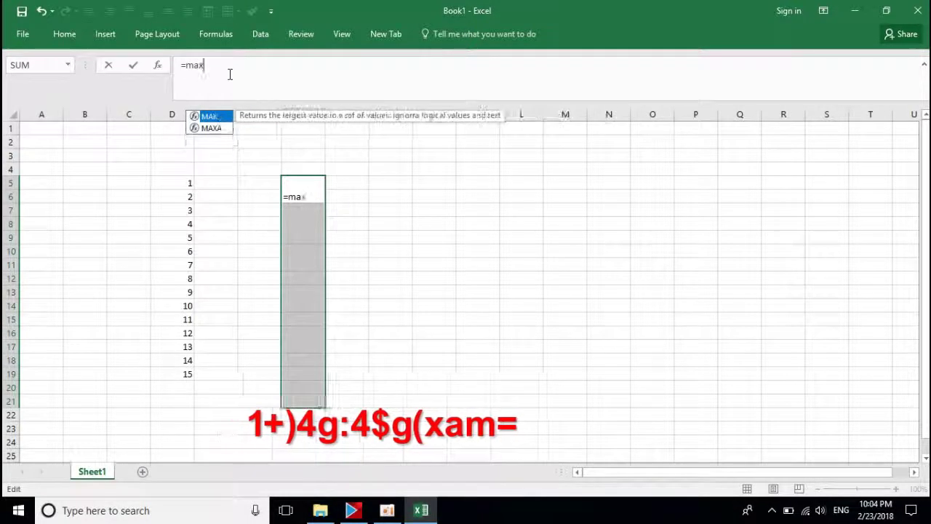
text(()
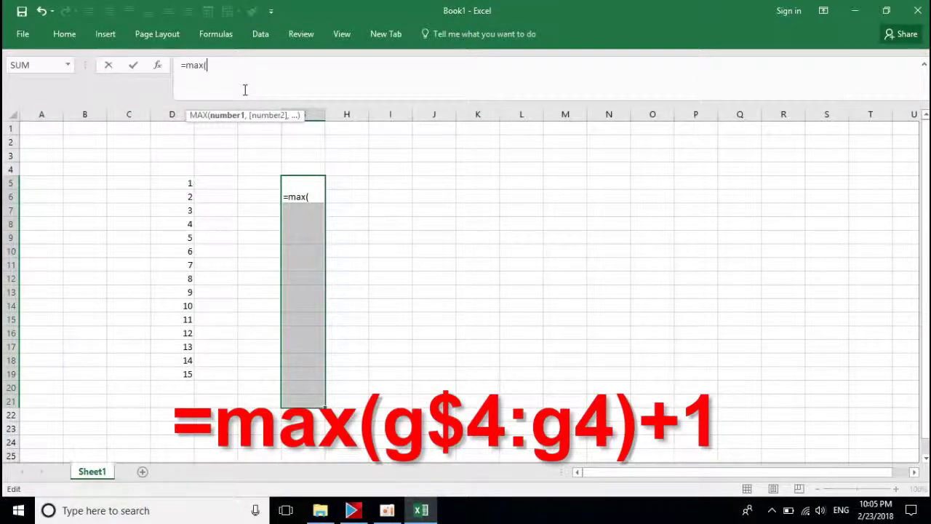
text(g)
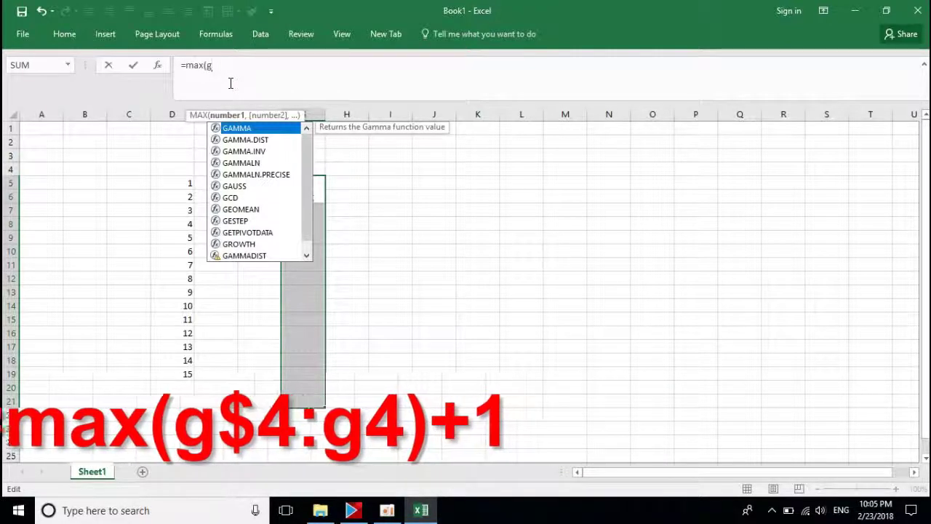
text($)
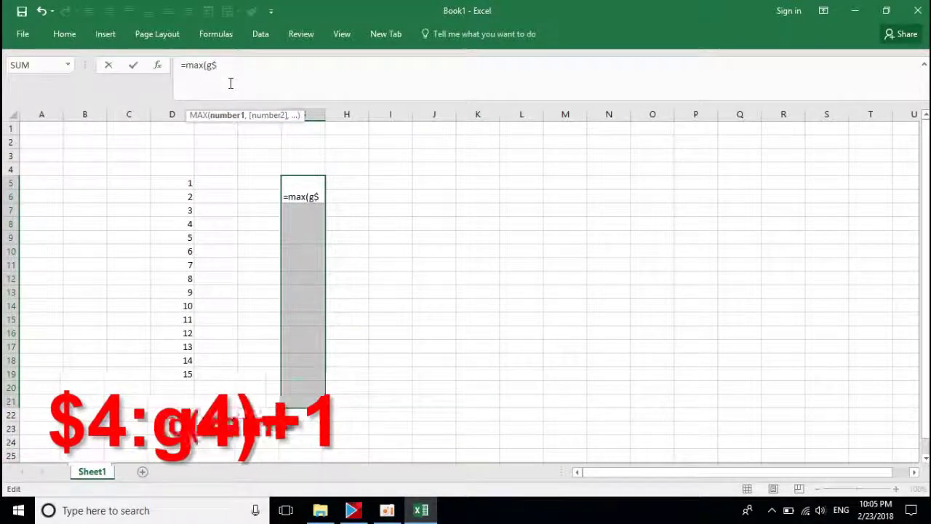
text(4)
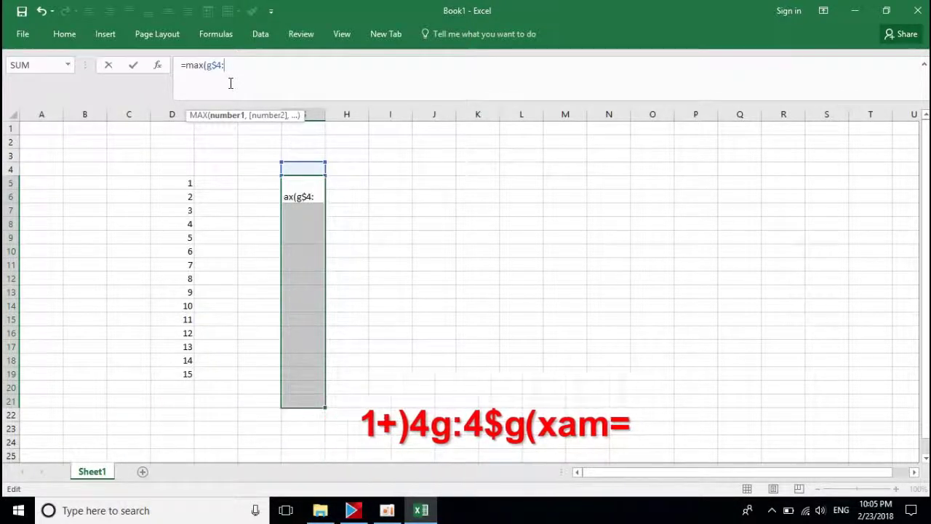
text(:g)
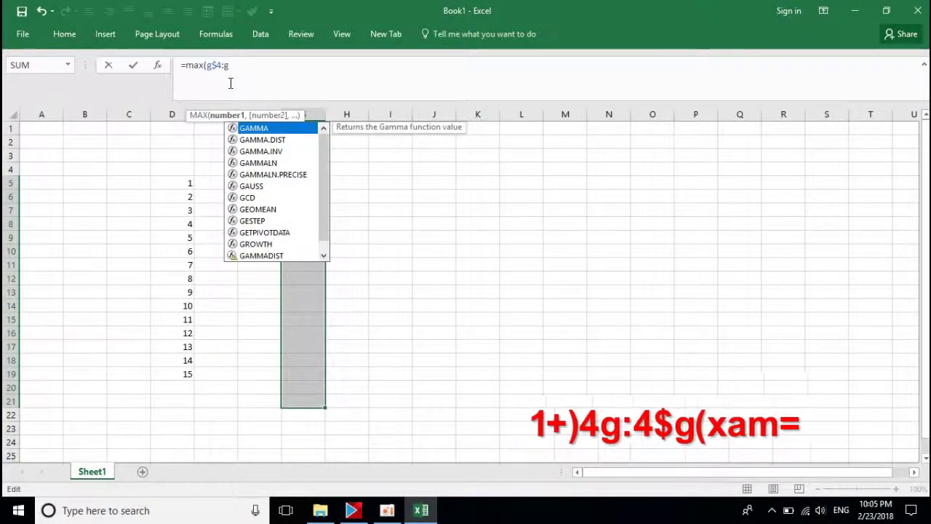
text(4)
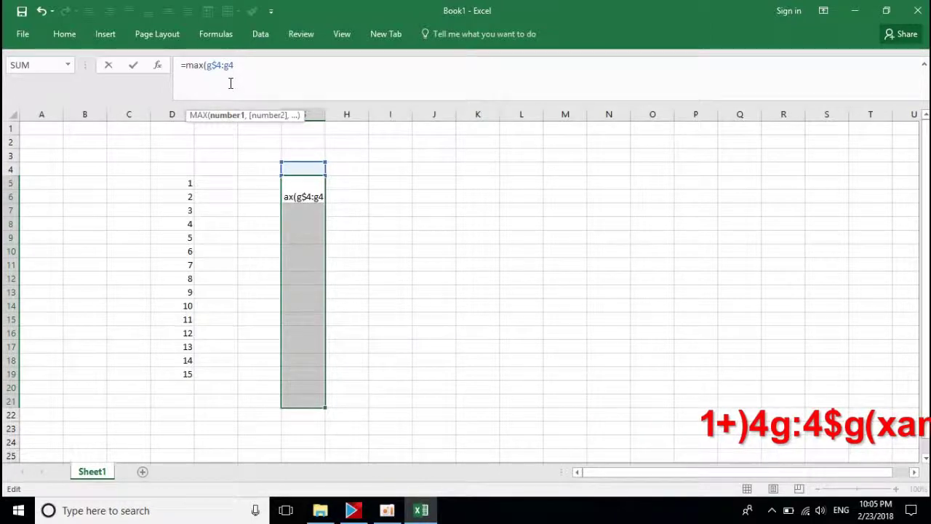
text())
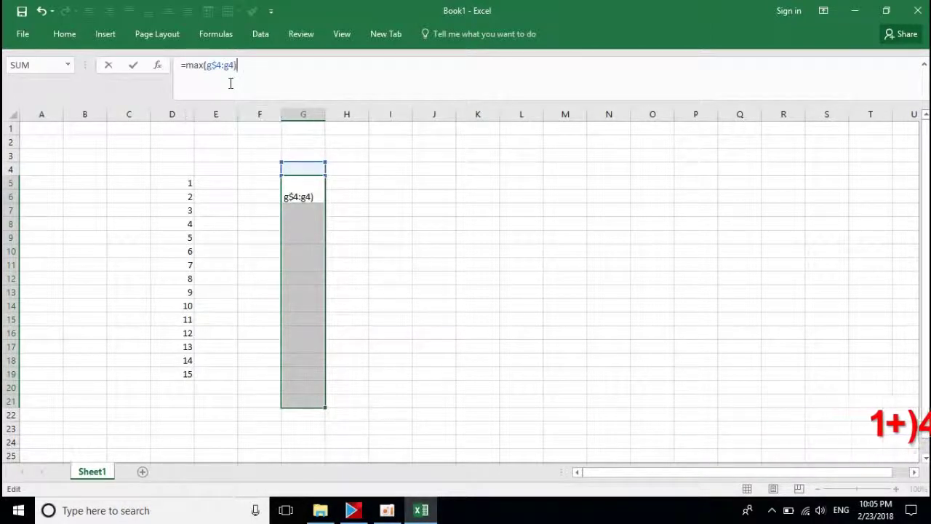
text(+1)
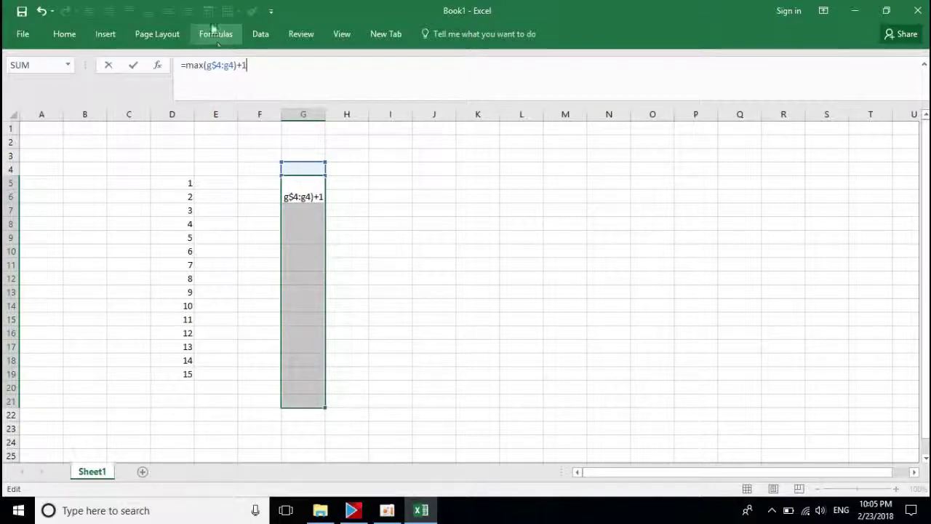
key(ctrl)
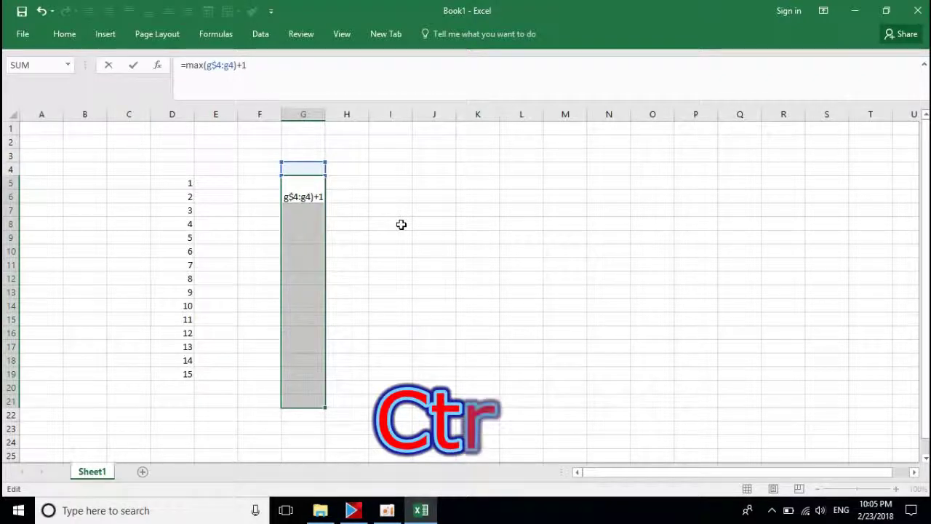
key(ctrl+Return)
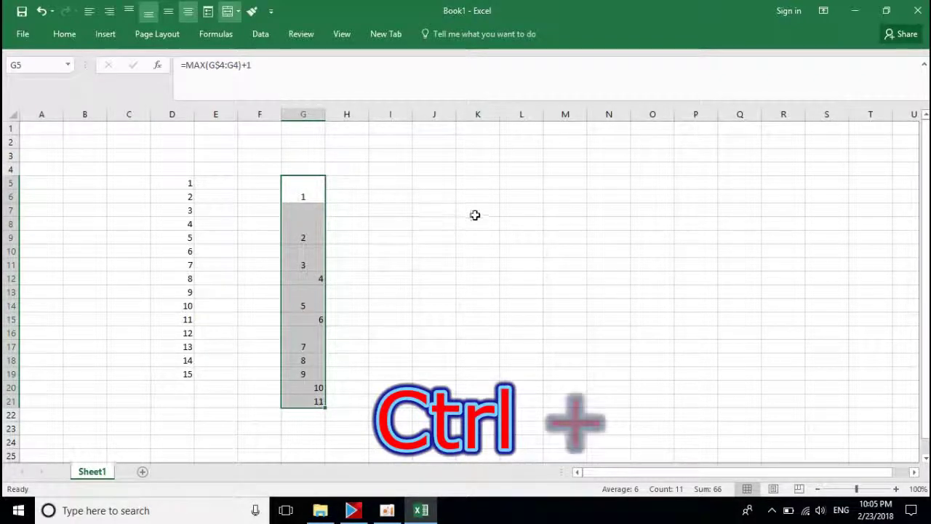
Step: Align the column G numbers top vertically and centred horizontally within their merged blocks
key(ctrl+e)
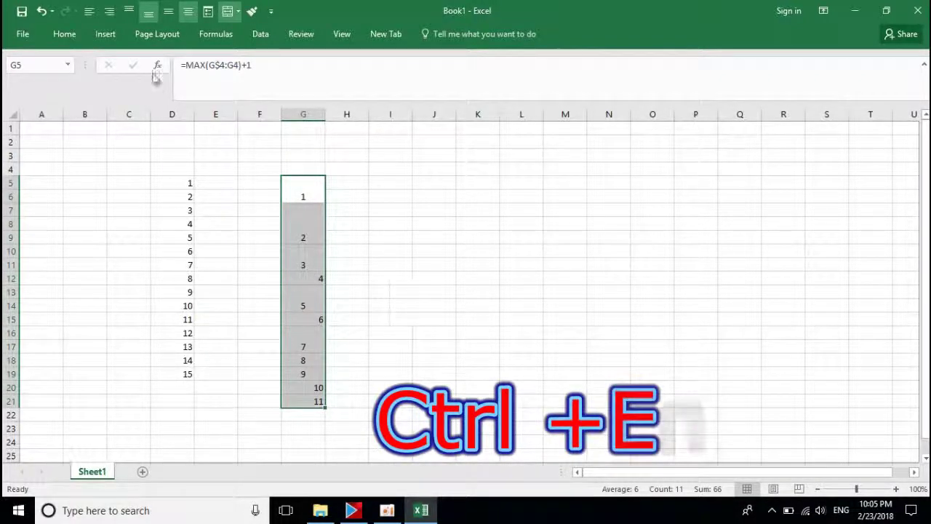
click(168, 12)
click(188, 12)
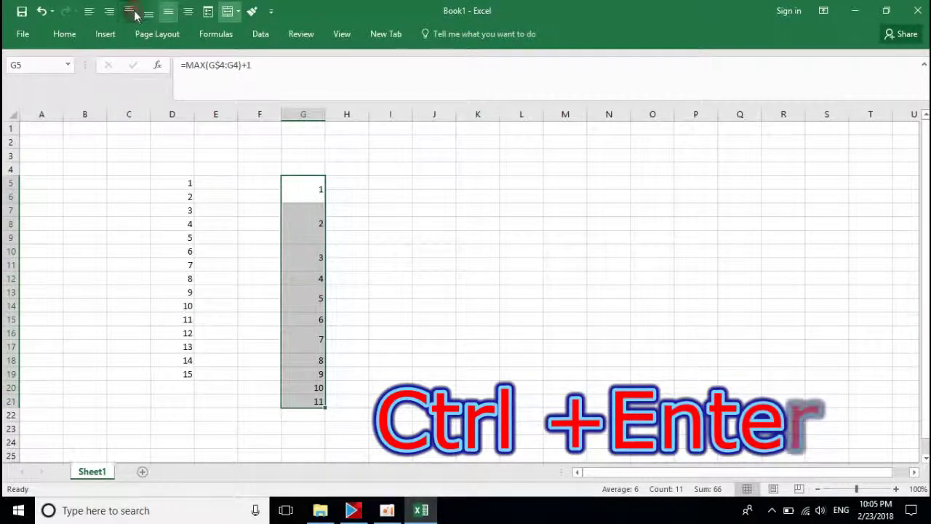
click(129, 11)
click(187, 12)
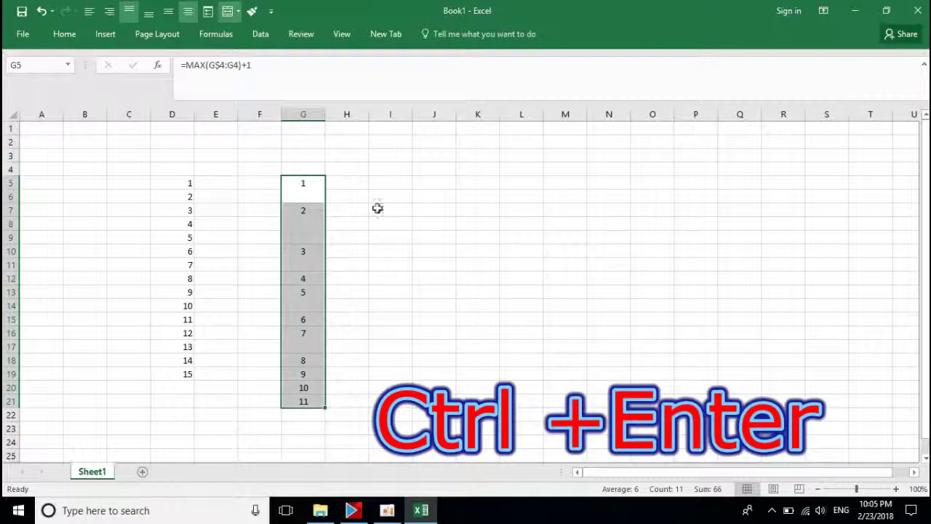
Step: Reselect the merged cells G5:G21 and open their formula for editing
click(356, 222)
drag(303, 183, 303, 401)
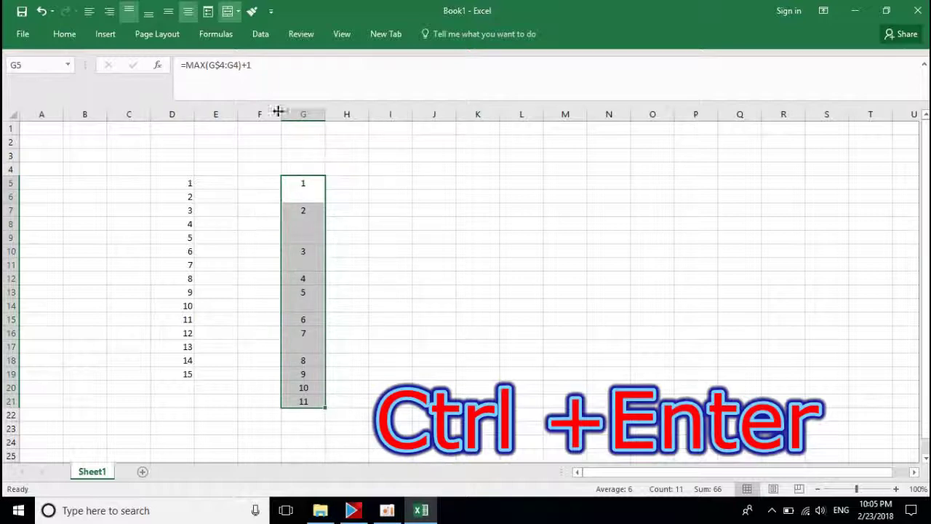
click(268, 68)
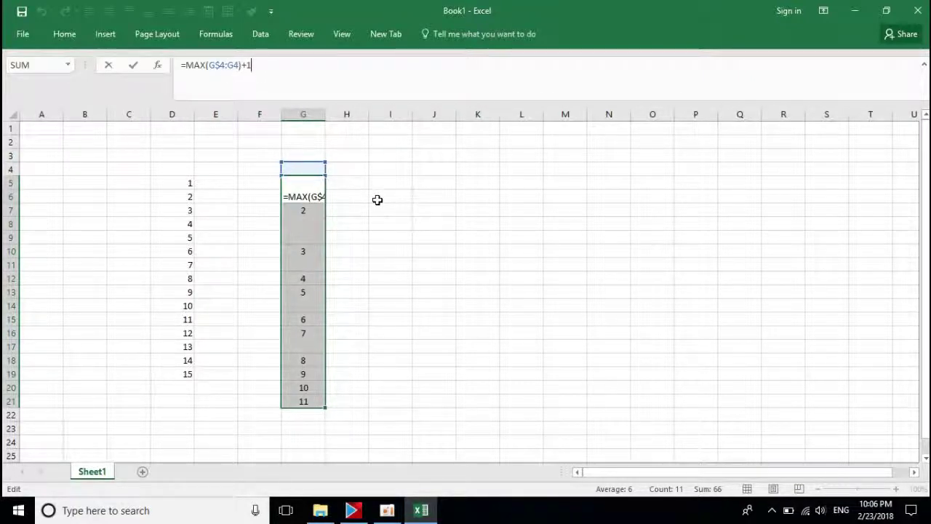
key(ctrl+Return)
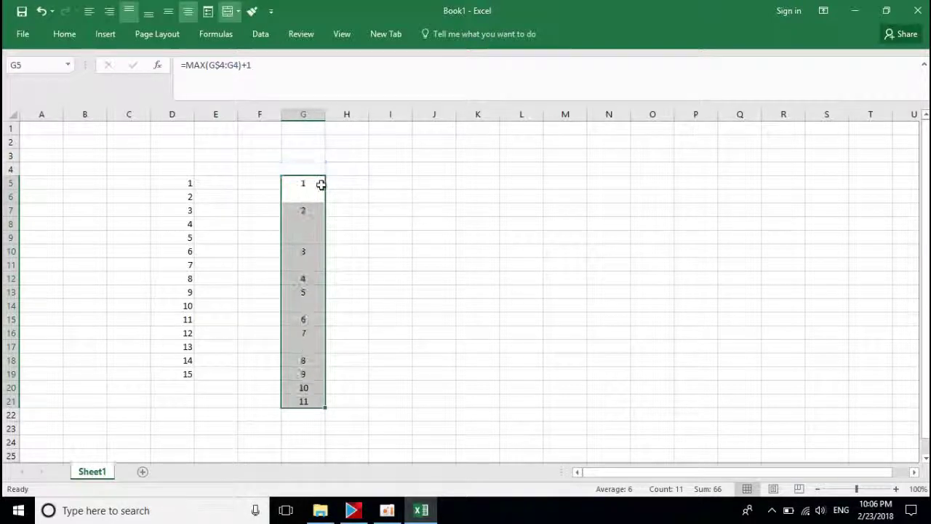